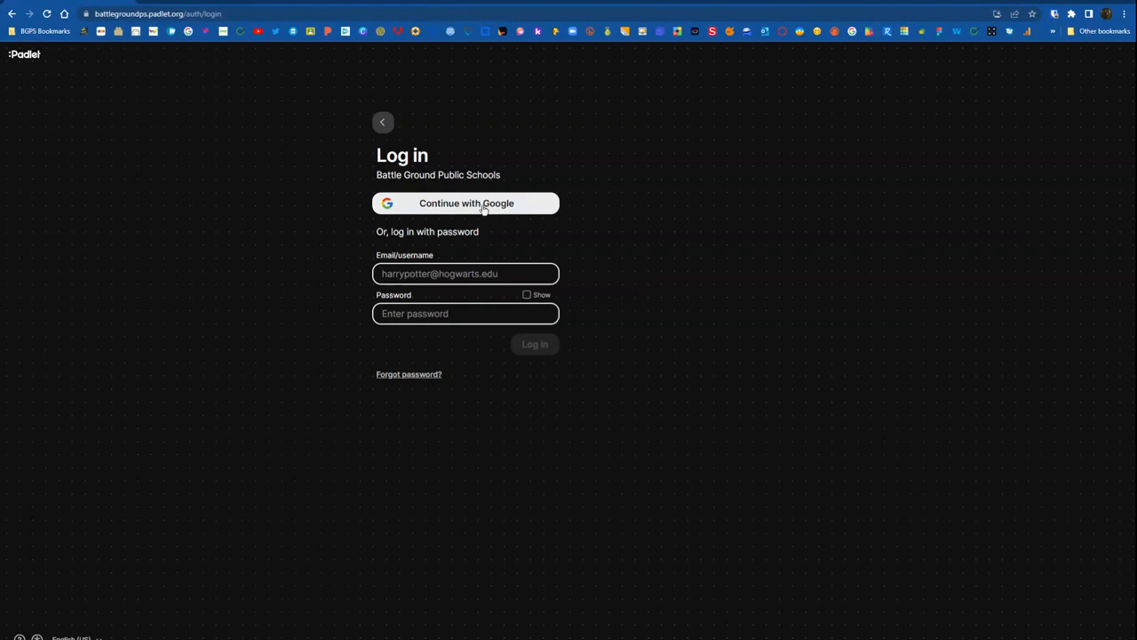
# Sign in to the school's Padlet account with Google to reach the dashboard.
pyautogui.click(485, 206)
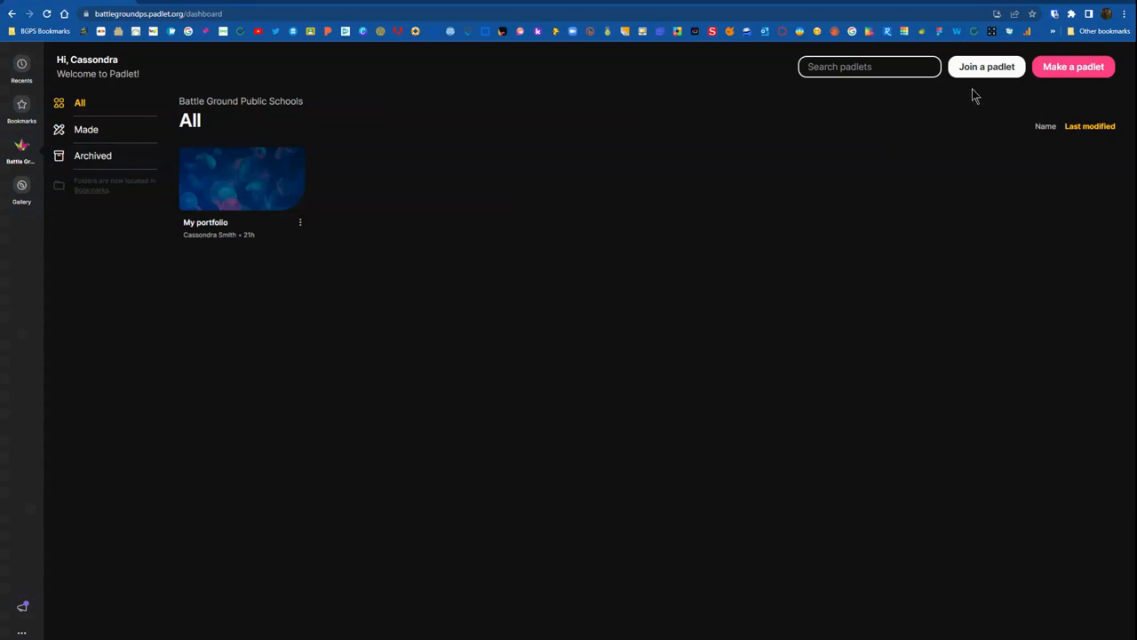
# Make a new padlet using the Wall layout.
pyautogui.click(1064, 76)
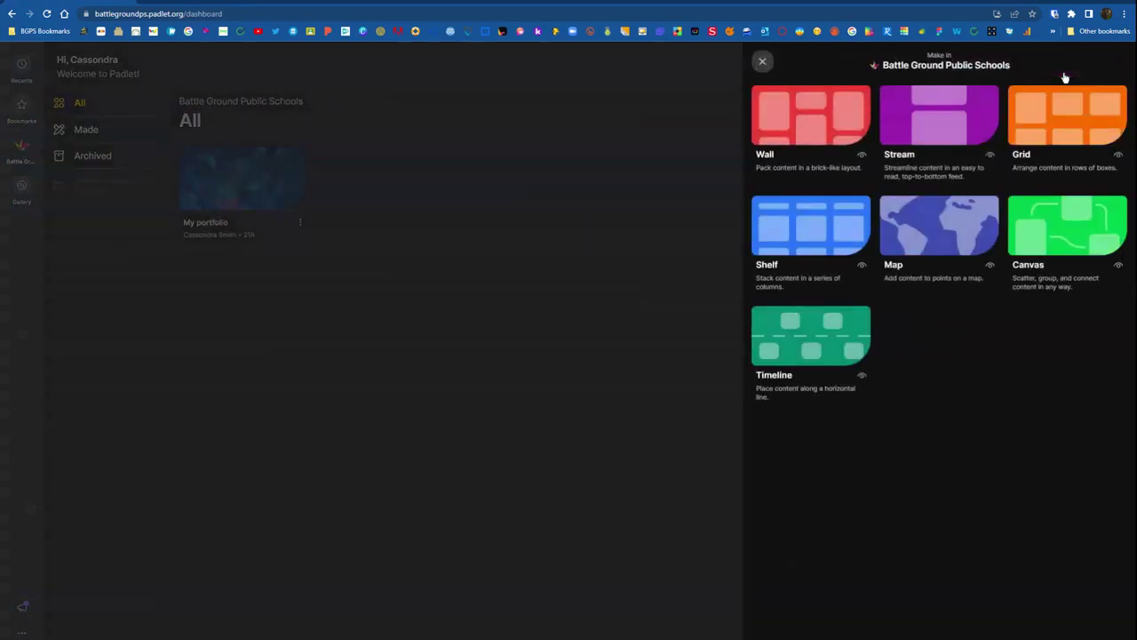
pyautogui.click(819, 131)
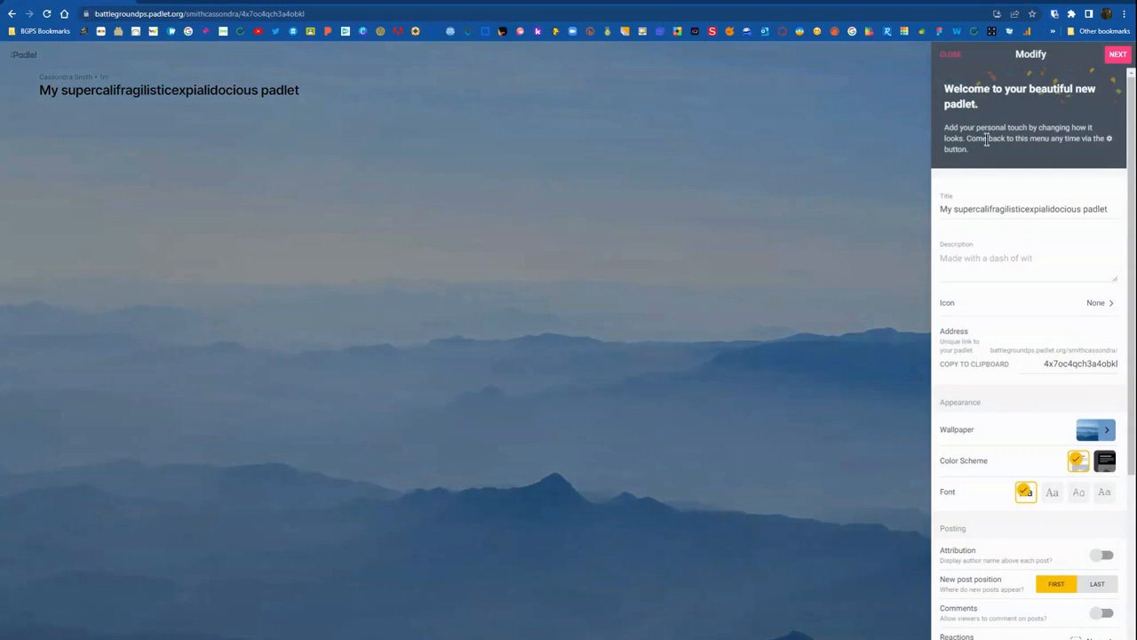
# Retitle the padlet 'My example padlet' and start its description of how to add posts.
pyautogui.moveTo(1082, 209); pyautogui.dragTo(950, 209)
pyautogui.write('example')
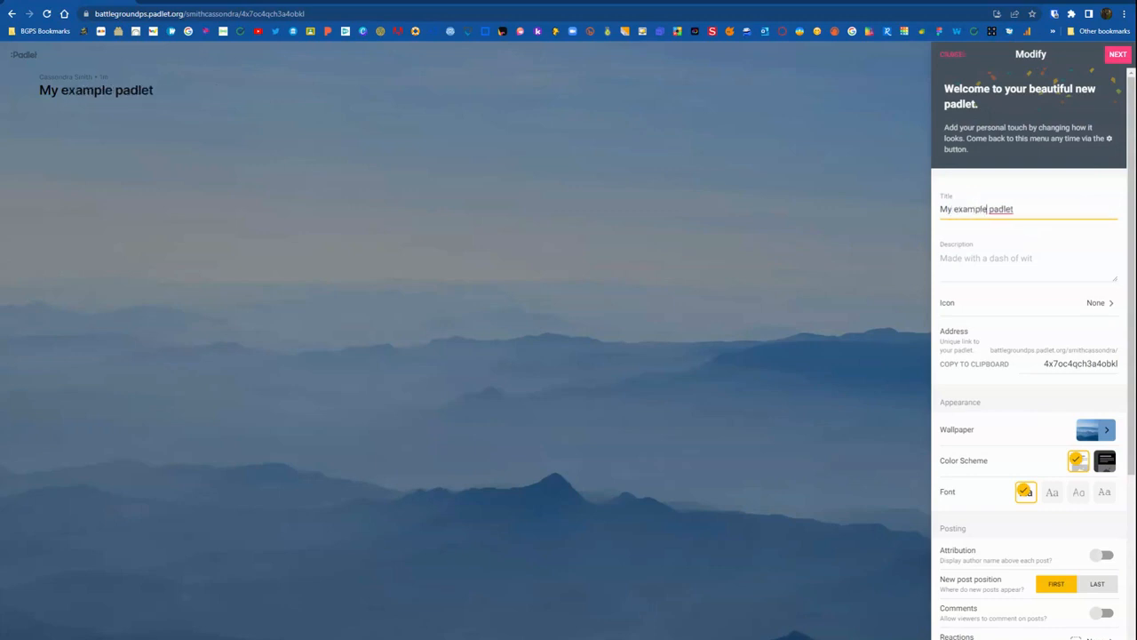
pyautogui.click(999, 257)
pyautogui.write('Click the plus')
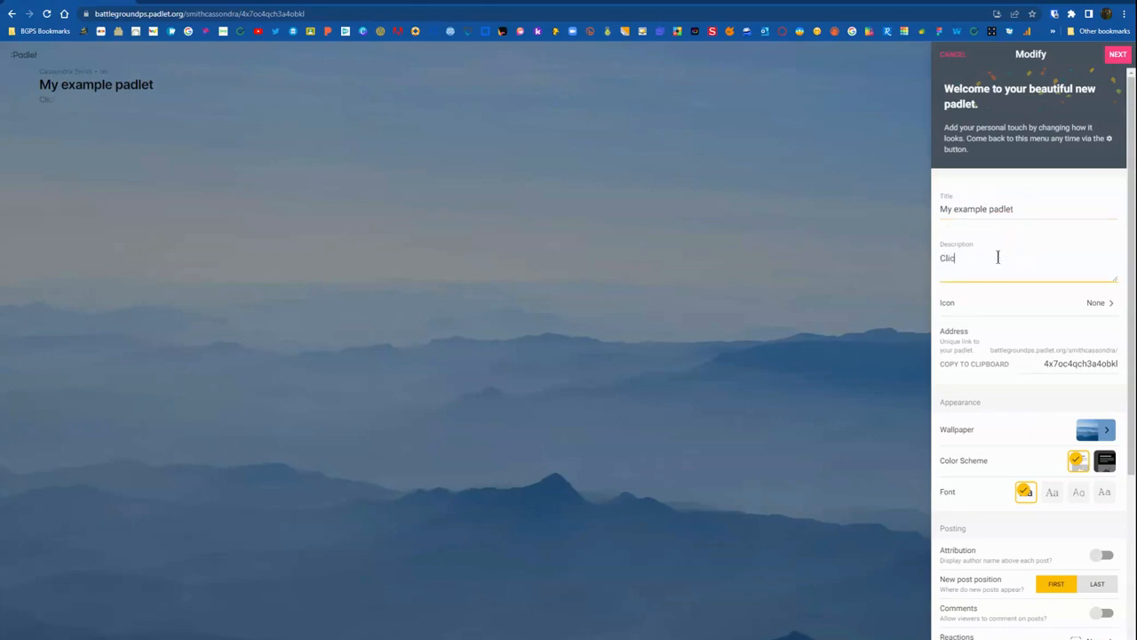
pyautogui.write(' sign or dou')
pyautogui.write('ble ')
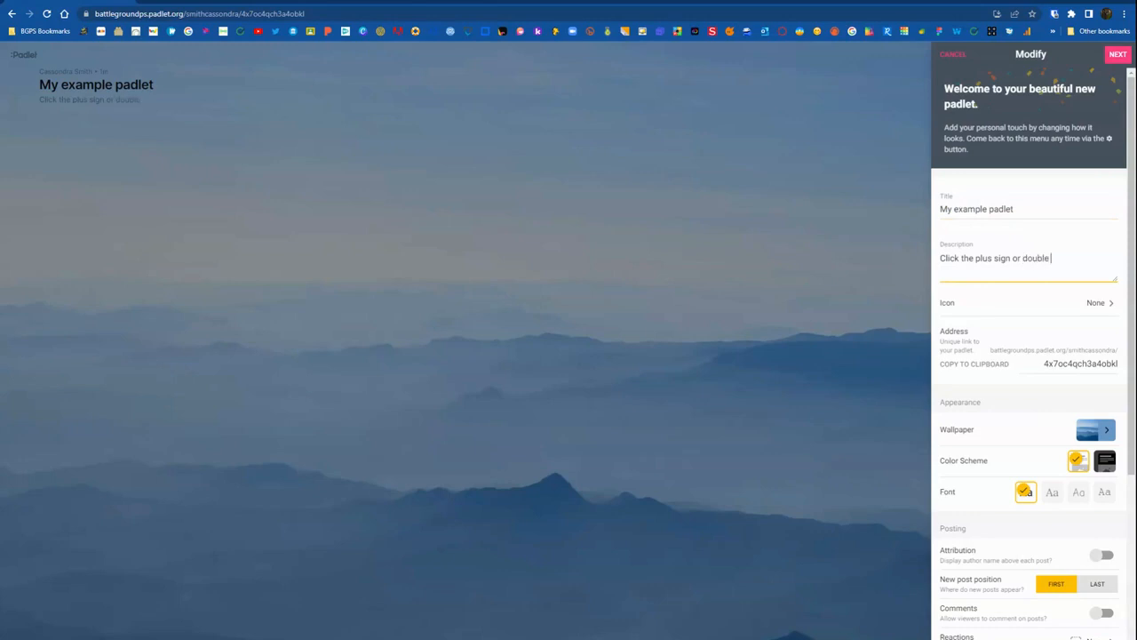
pyautogui.write('click the background')
pyautogui.write(' to ')
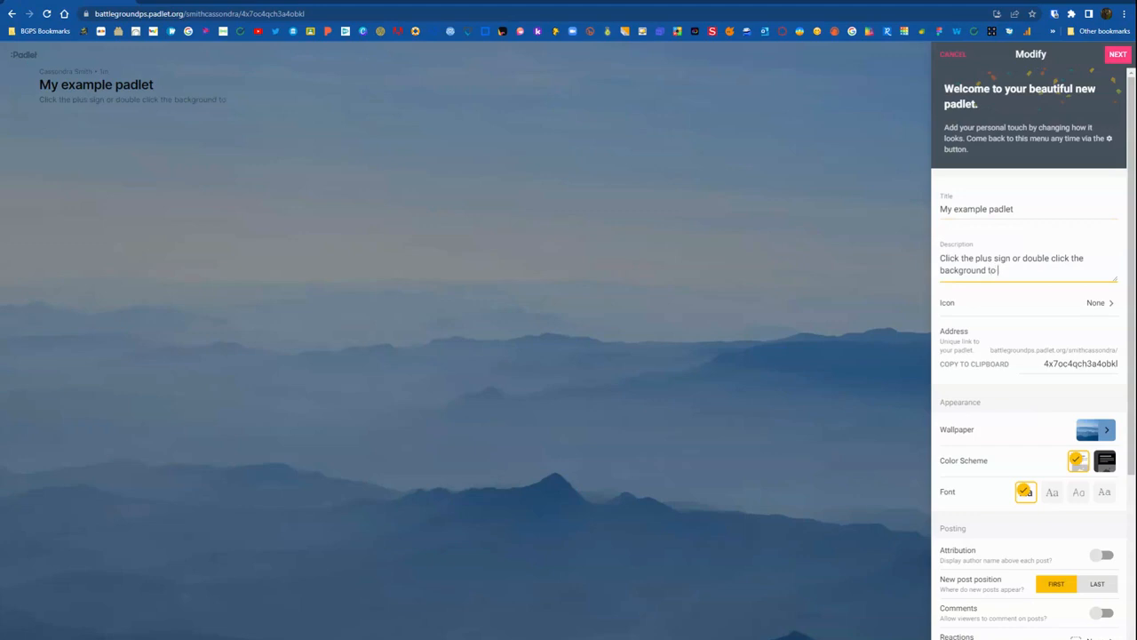
pyautogui.write('add your post!')
pyautogui.scroll(-1, 999, 373)
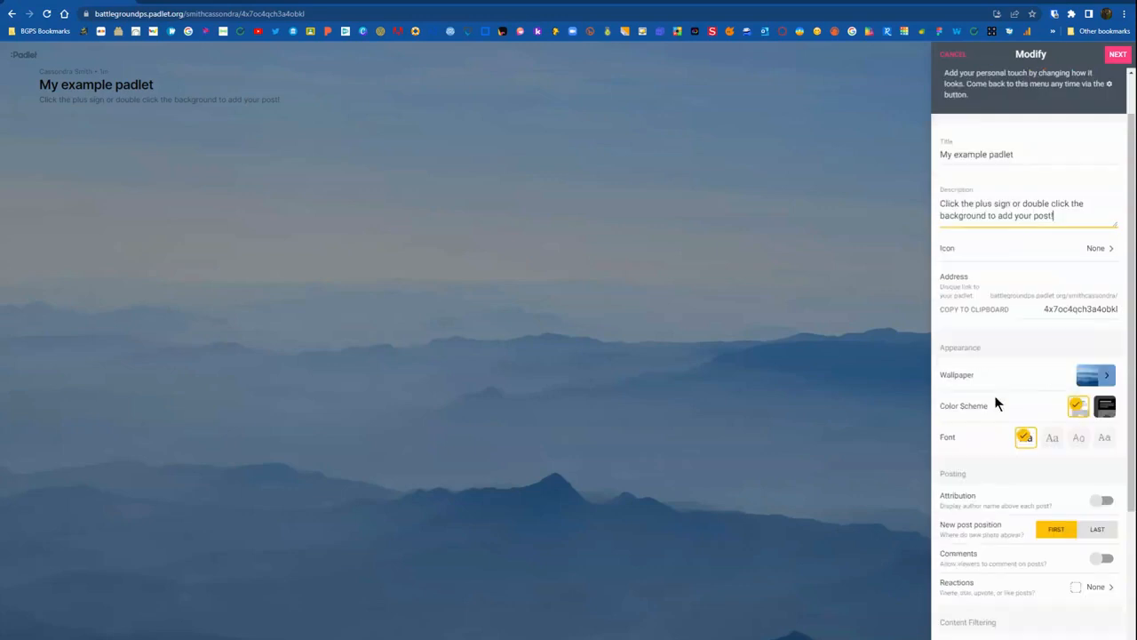
pyautogui.scroll(-2, 996, 404)
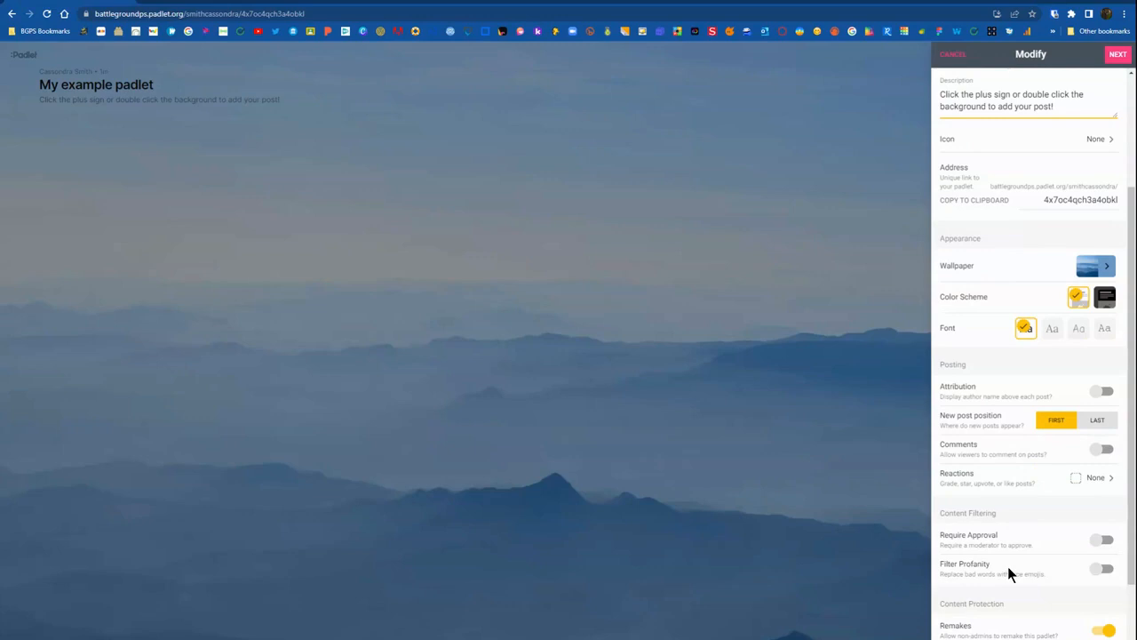
pyautogui.scroll(-2, 1008, 566)
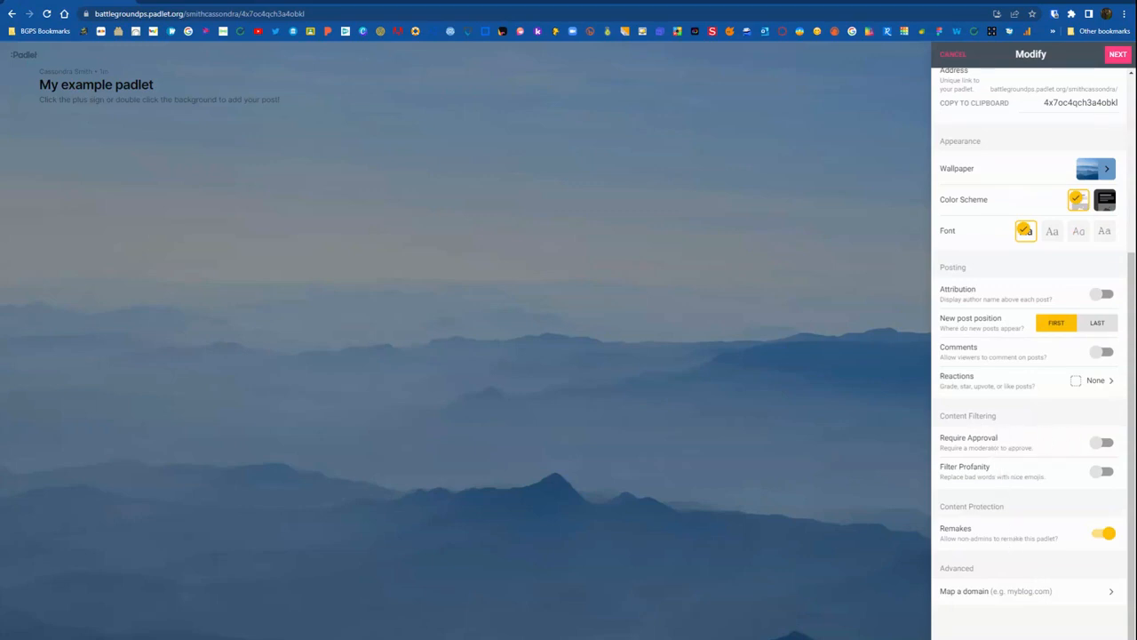
pyautogui.scroll(6, 1011, 532)
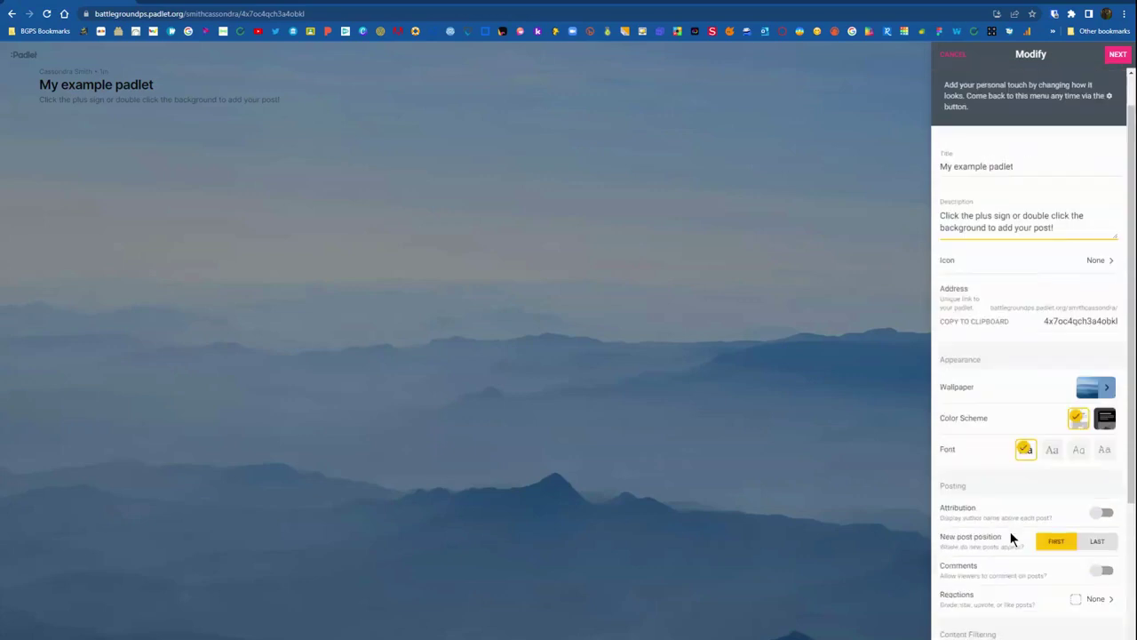
# Finish customizing the padlet and dismiss the setup message to show the board.
pyautogui.click(1118, 54)
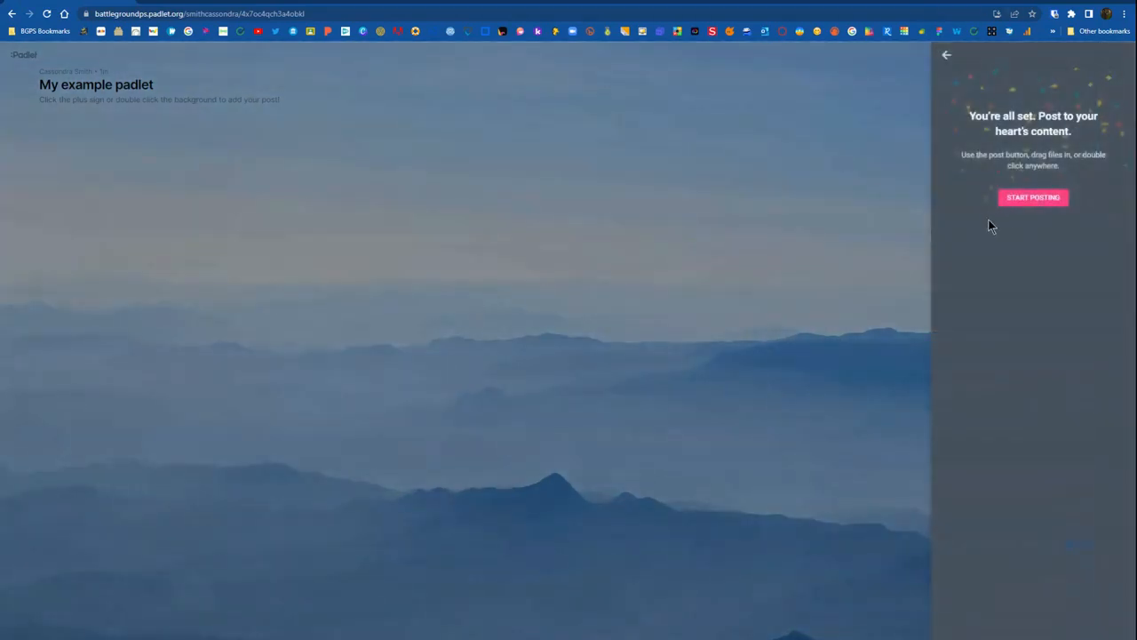
pyautogui.click(1033, 197)
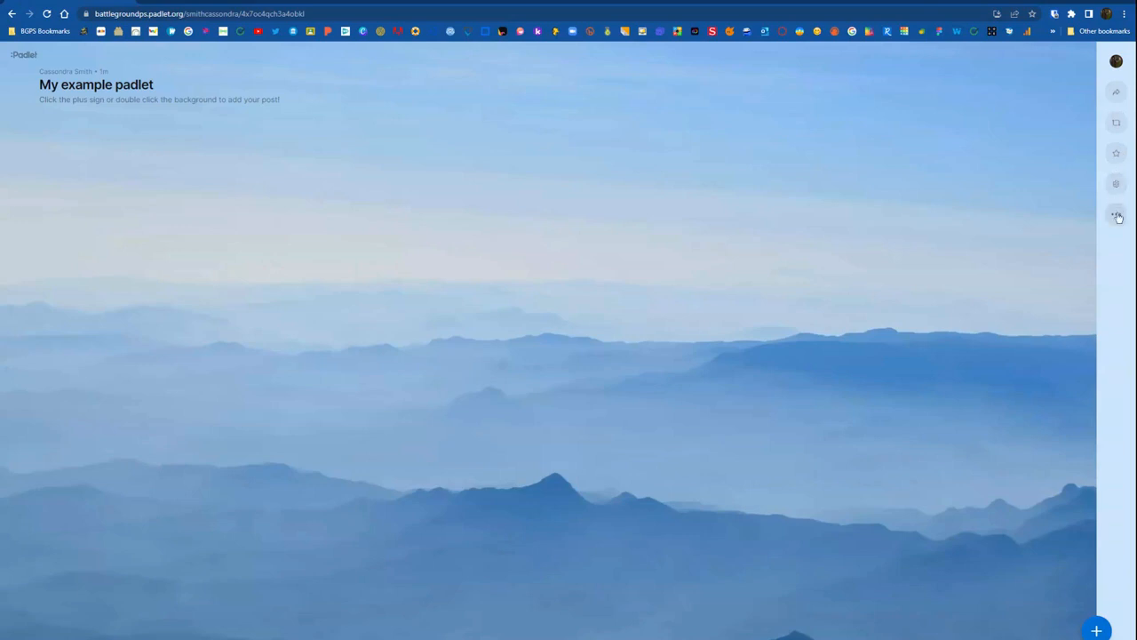
# Bring up the Share panel for 'My example padlet' from the side toolbar.
pyautogui.click(1118, 217)
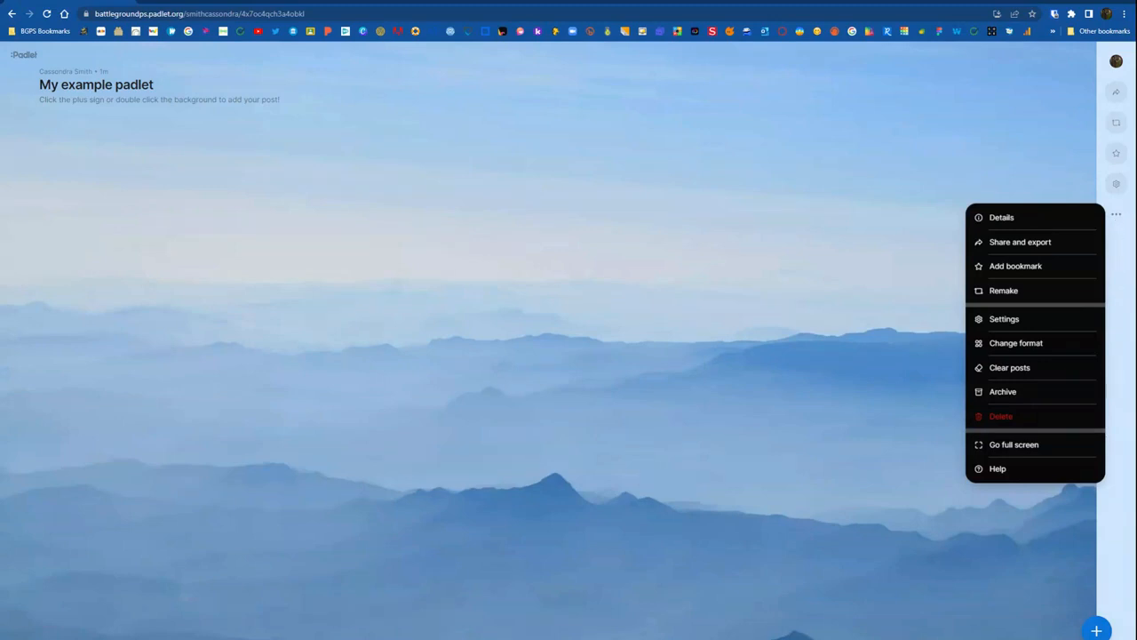
pyautogui.click(1116, 249)
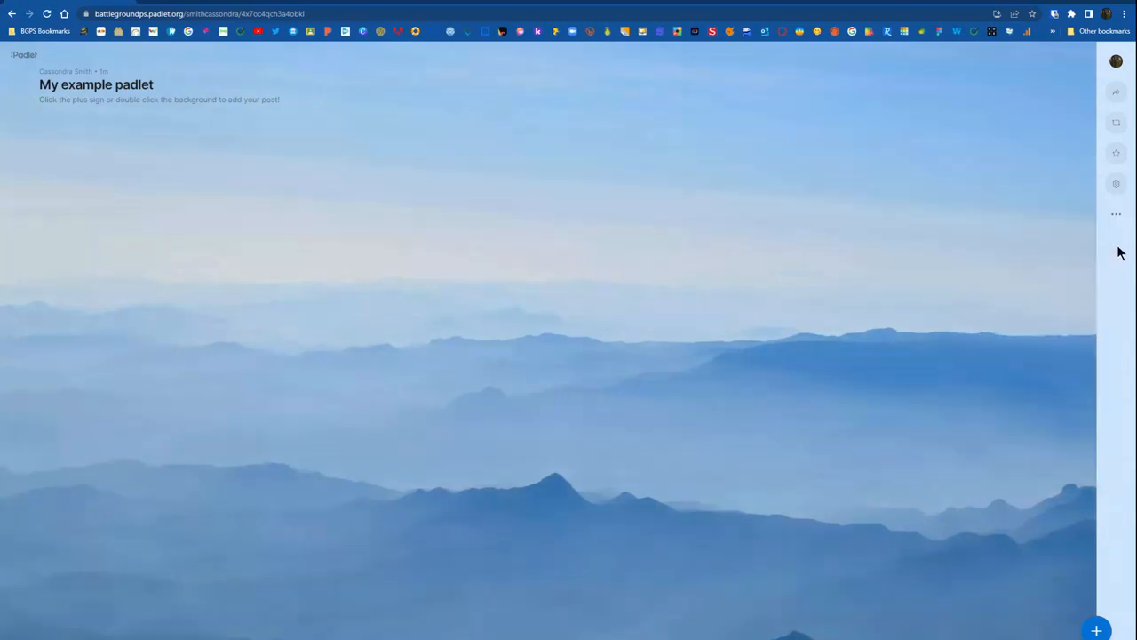
pyautogui.click(1117, 93)
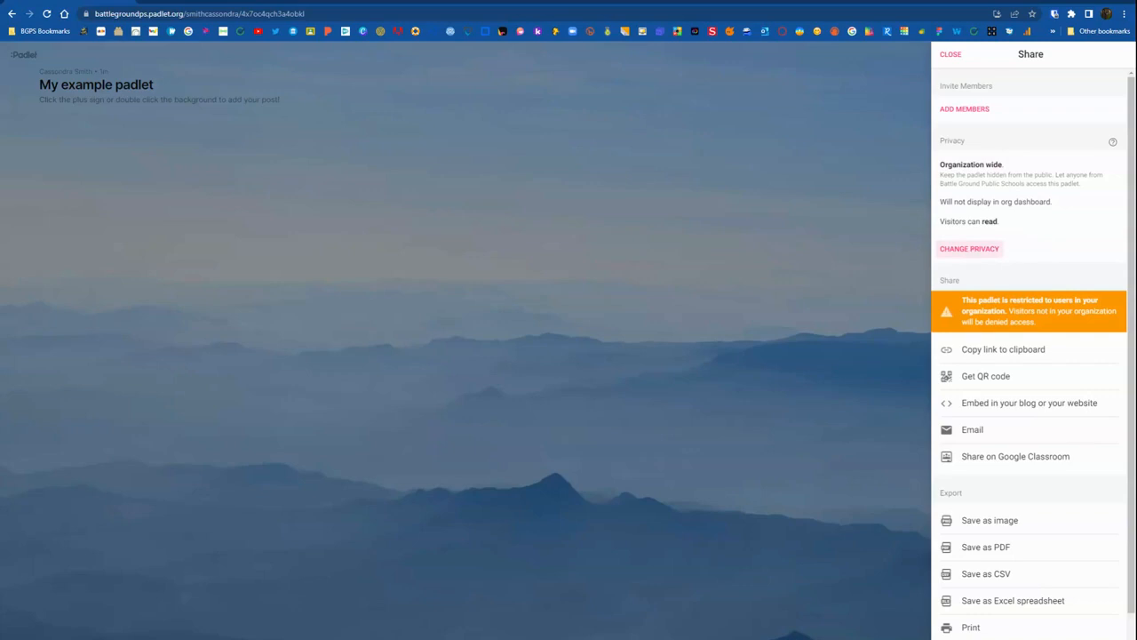
# Go to Change privacy, showing private, org wide, password and secret choices.
pyautogui.click(970, 249)
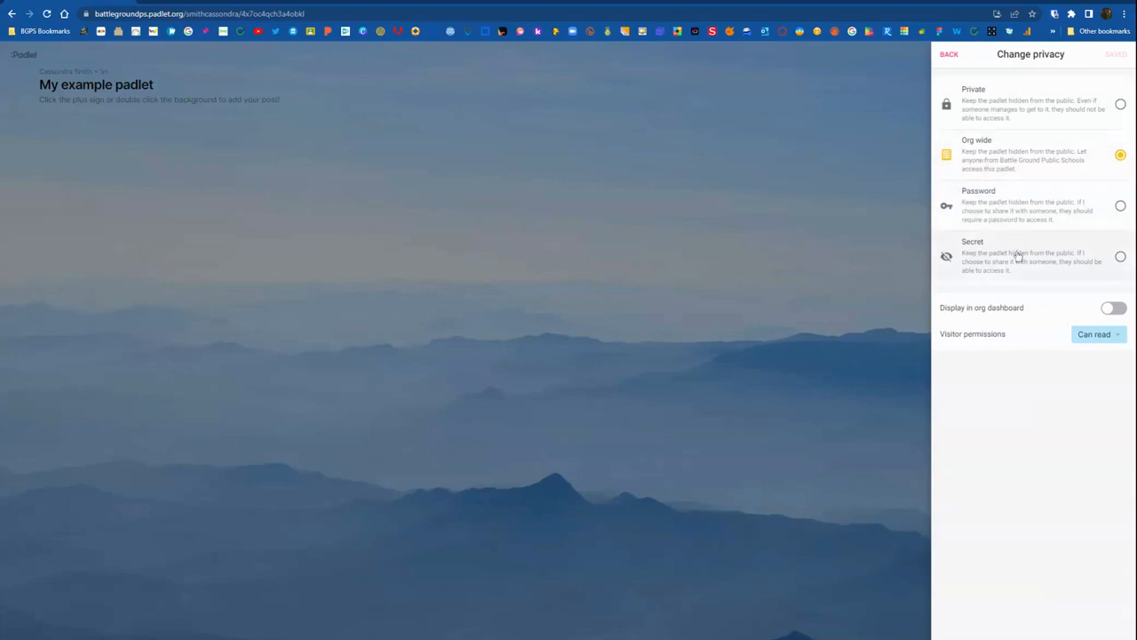
# Try Secret privacy, allow visitors to write, then return to Org wide.
pyautogui.click(1067, 264)
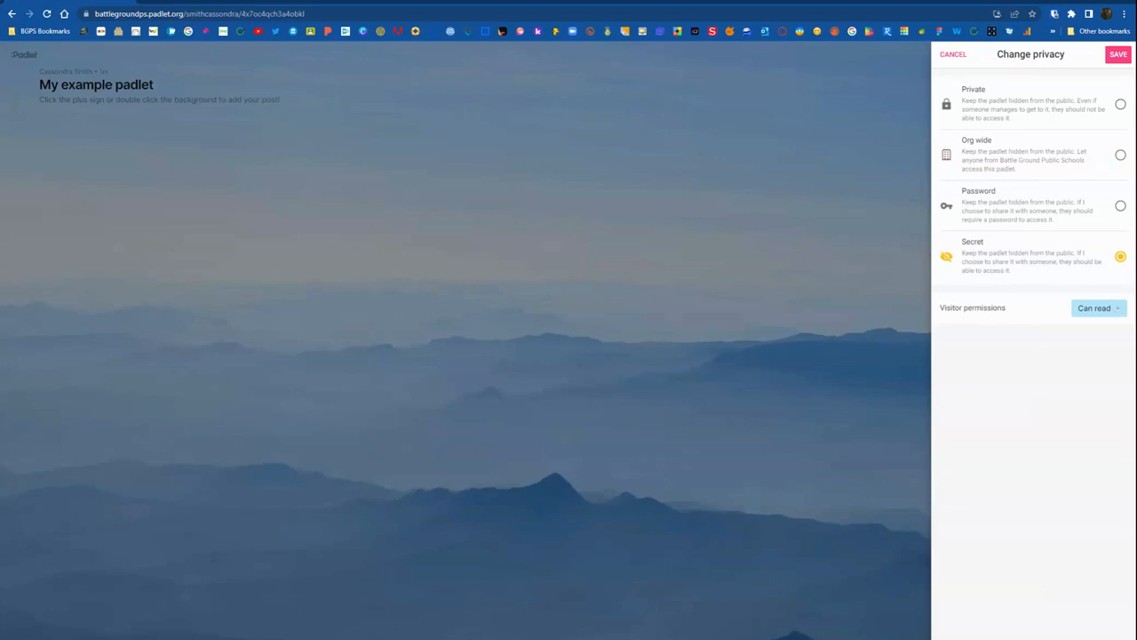
pyautogui.click(1118, 307)
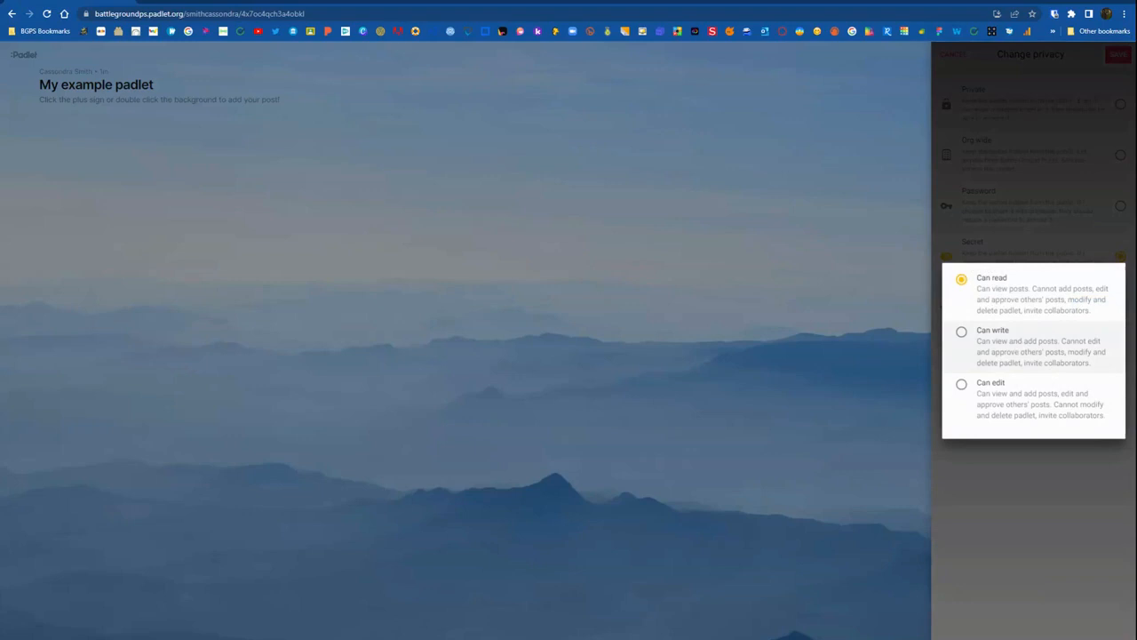
pyautogui.click(1019, 346)
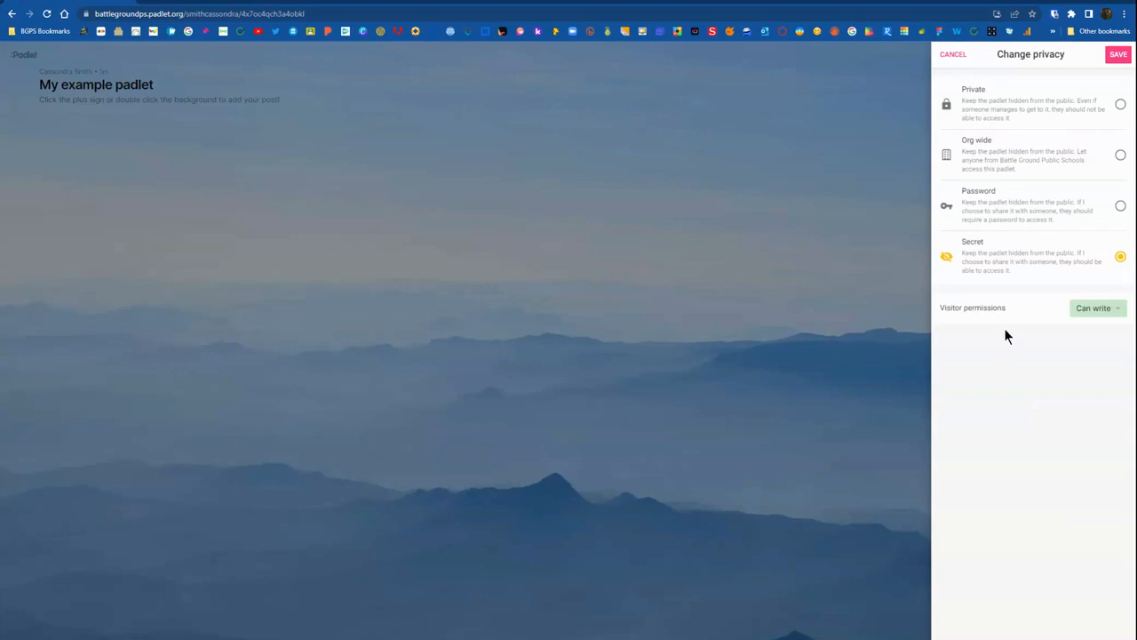
pyautogui.click(1034, 160)
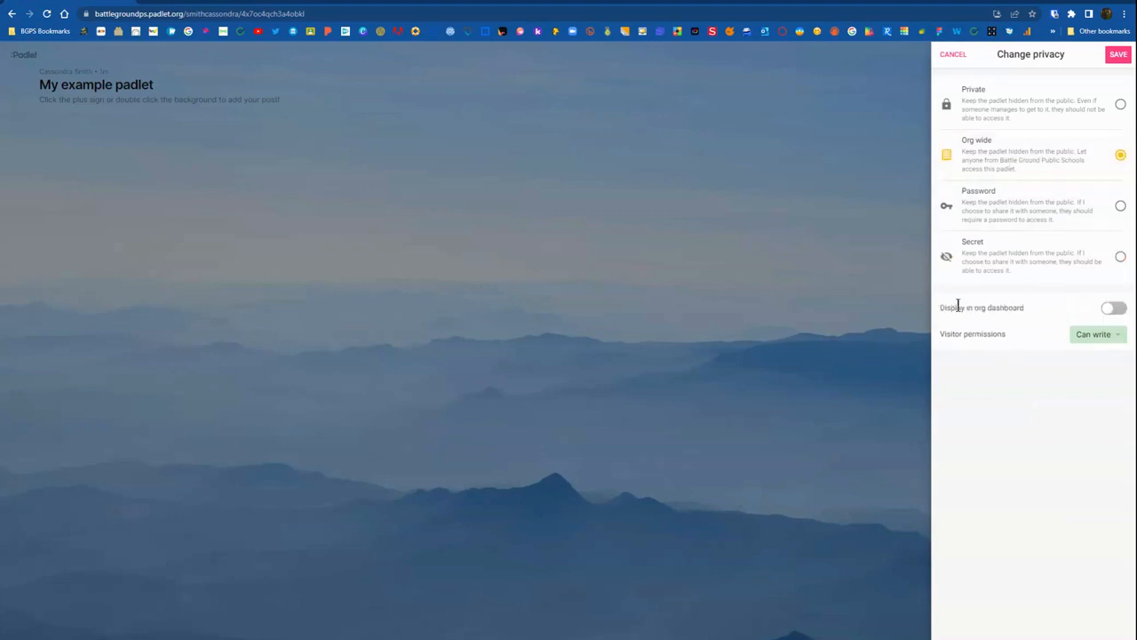
# Leave 'Display in org dashboard' off and save the privacy settings.
pyautogui.click(1111, 308)
pyautogui.click(1119, 311)
pyautogui.click(1118, 54)
# Go back to the Share panel and close it to return to the board.
pyautogui.click(949, 54)
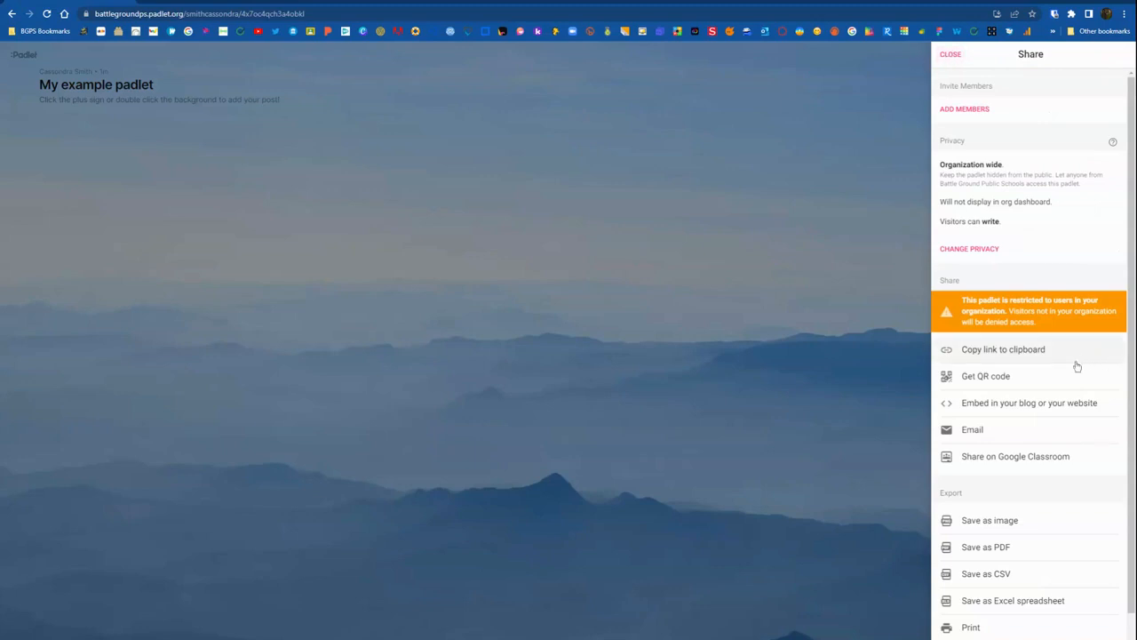
pyautogui.scroll(-1, 1075, 365)
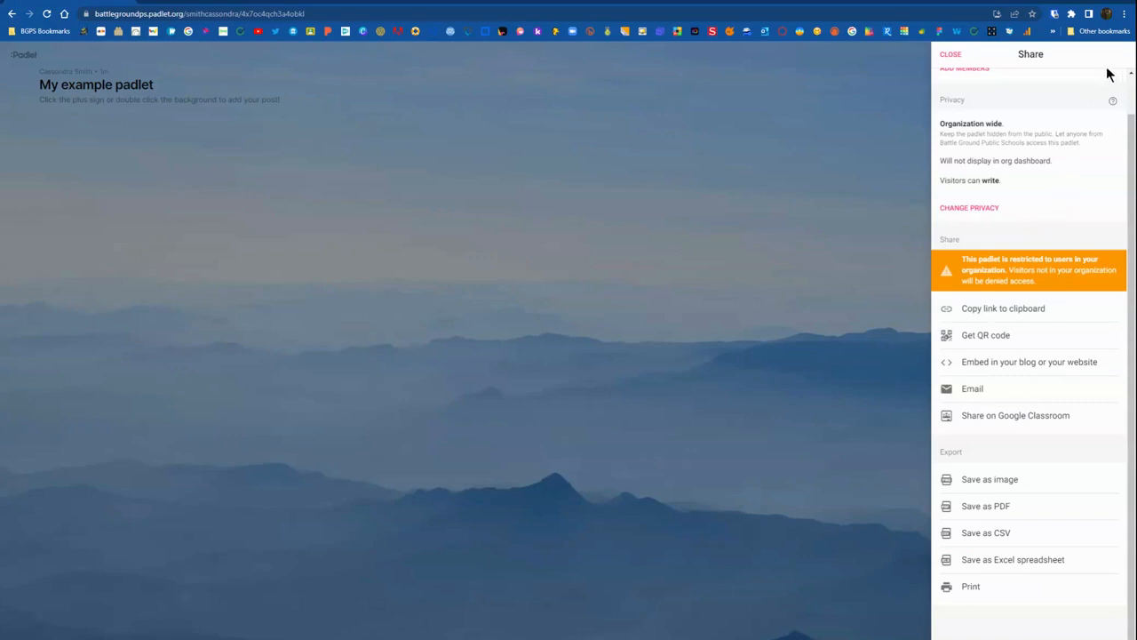
pyautogui.click(953, 55)
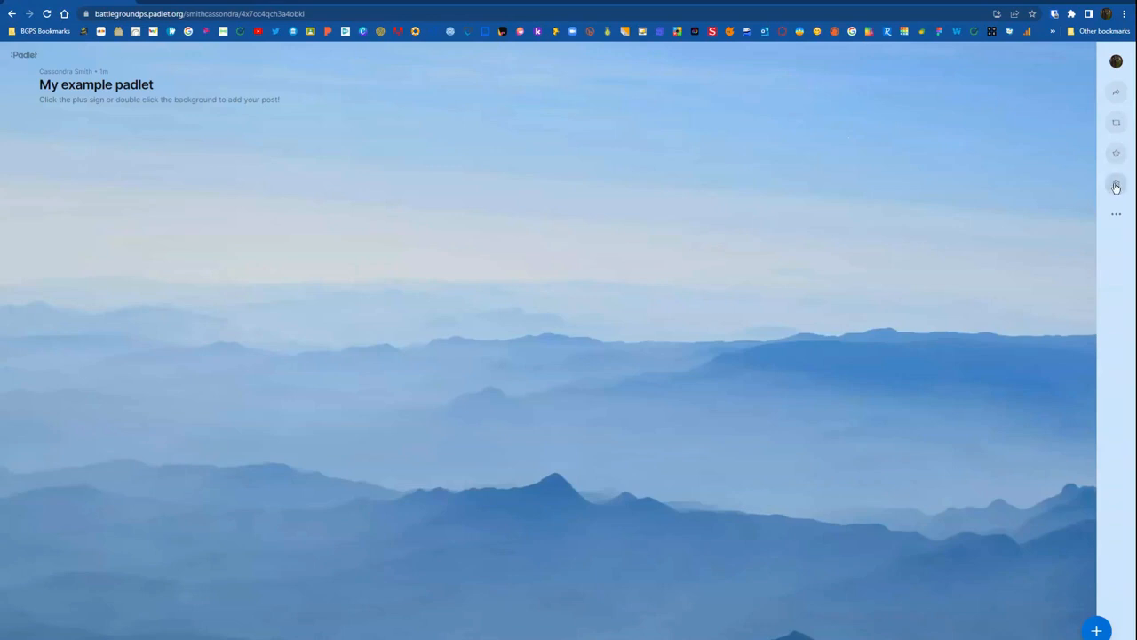
# Peek at the settings panel and the extra-options menu, closing each.
pyautogui.click(1116, 187)
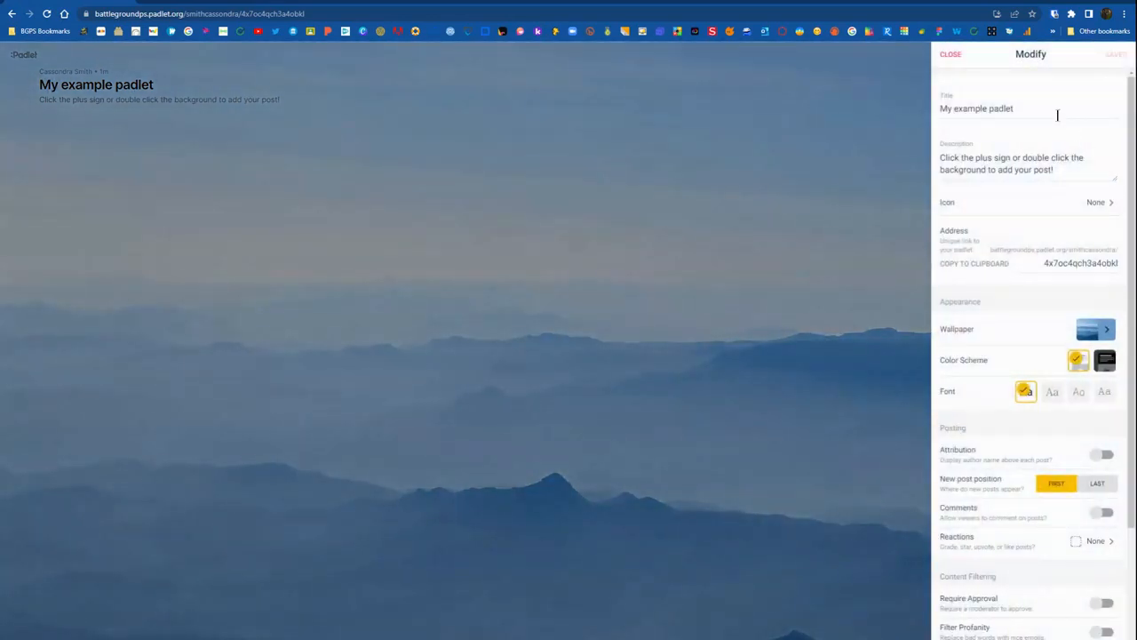
pyautogui.scroll(-3, 1000, 364)
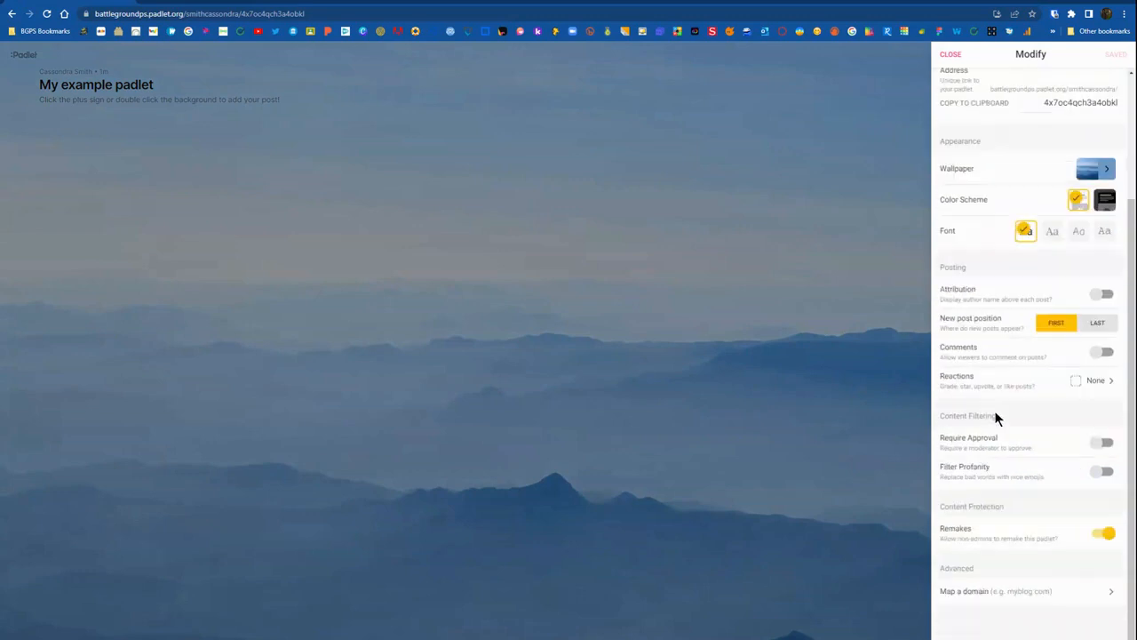
pyautogui.scroll(3, 996, 417)
pyautogui.click(950, 54)
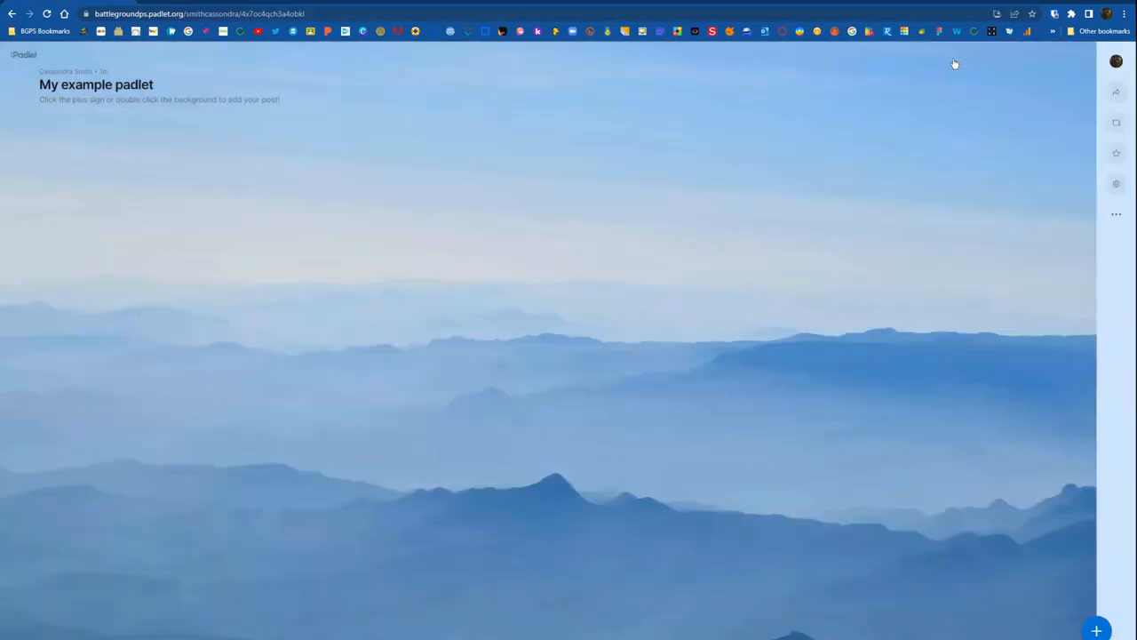
pyautogui.click(1116, 214)
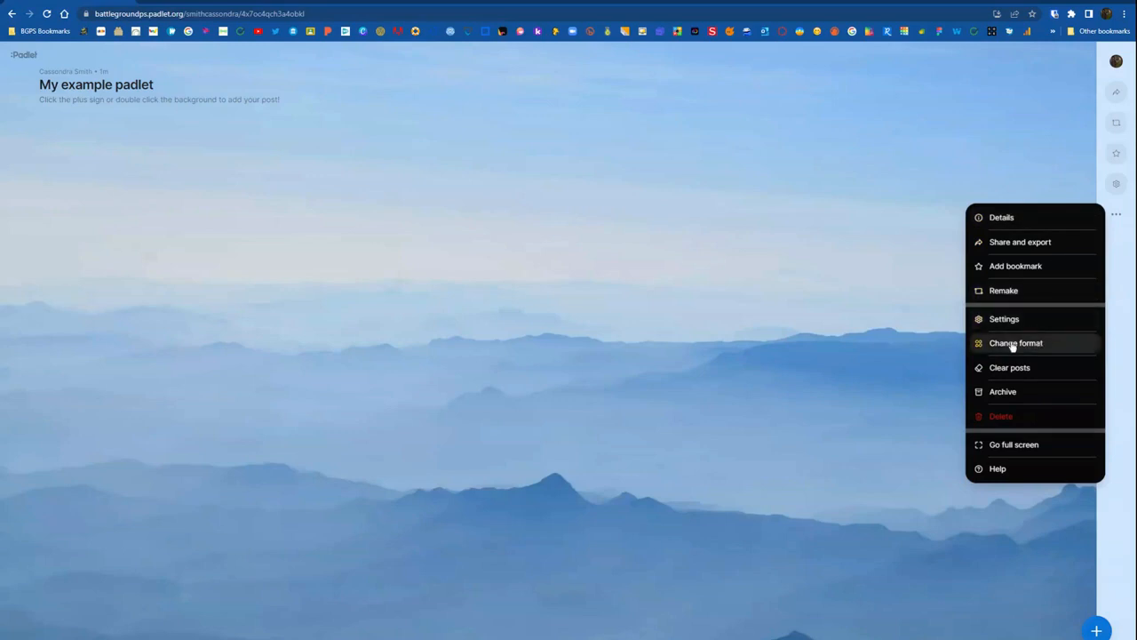
pyautogui.click(930, 426)
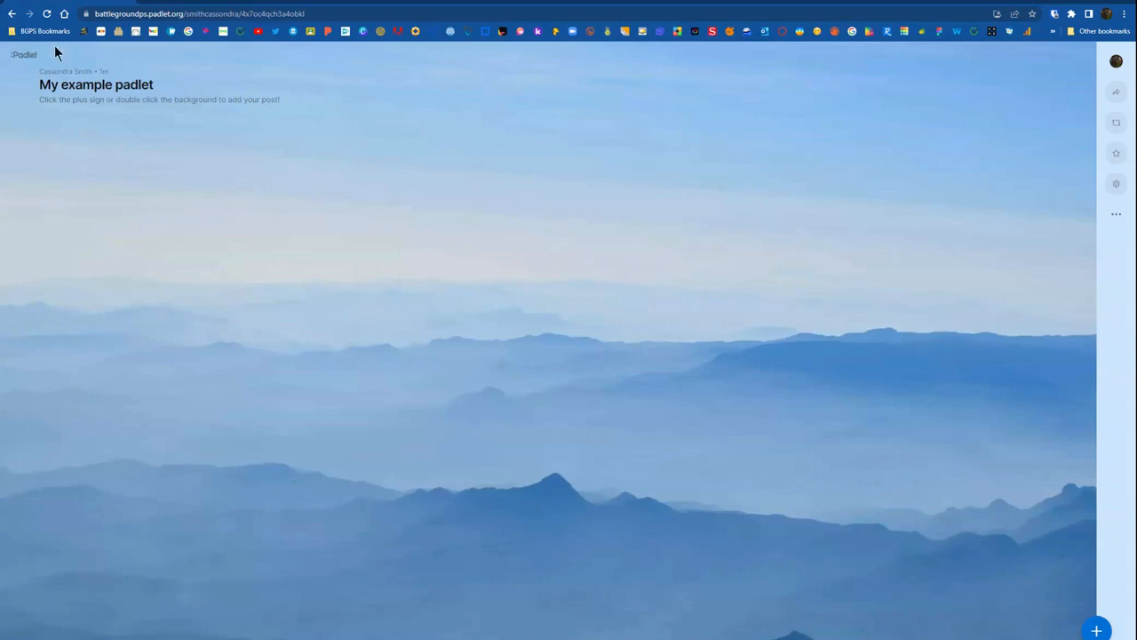
# Return to the Padlet dashboard, where 'My example padlet' is now listed.
pyautogui.click(17, 56)
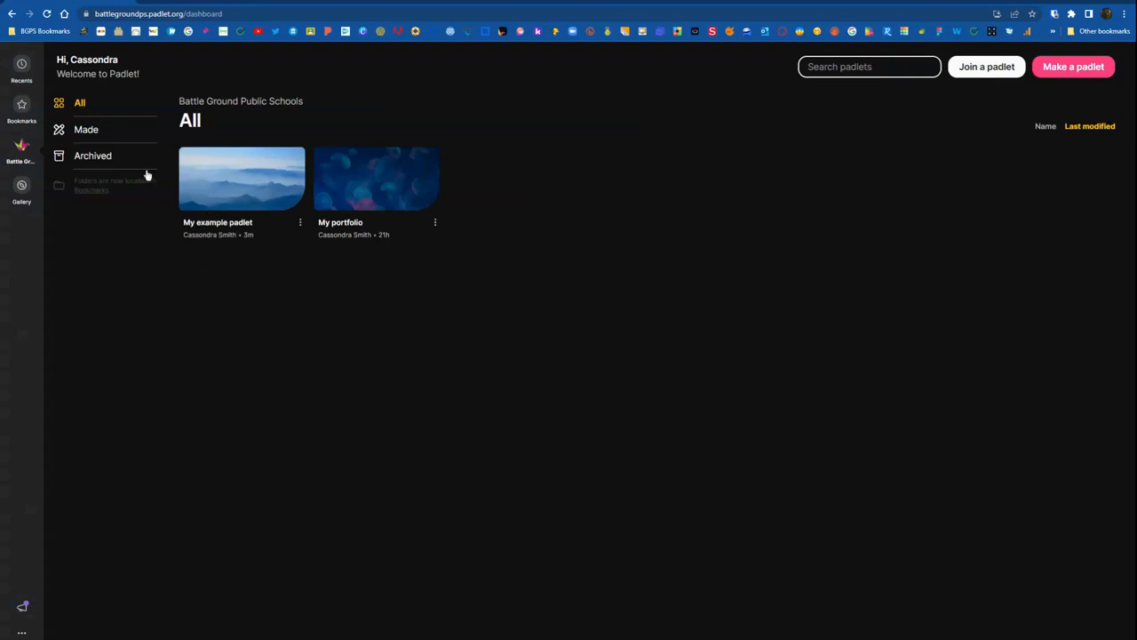
pyautogui.click(92, 133)
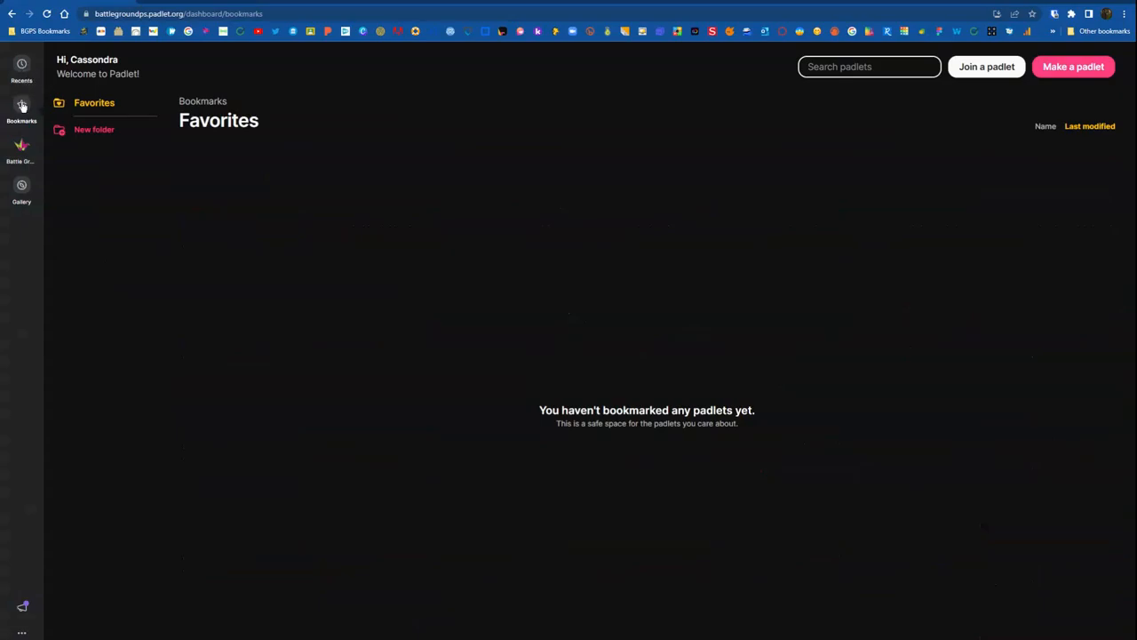
pyautogui.click(24, 148)
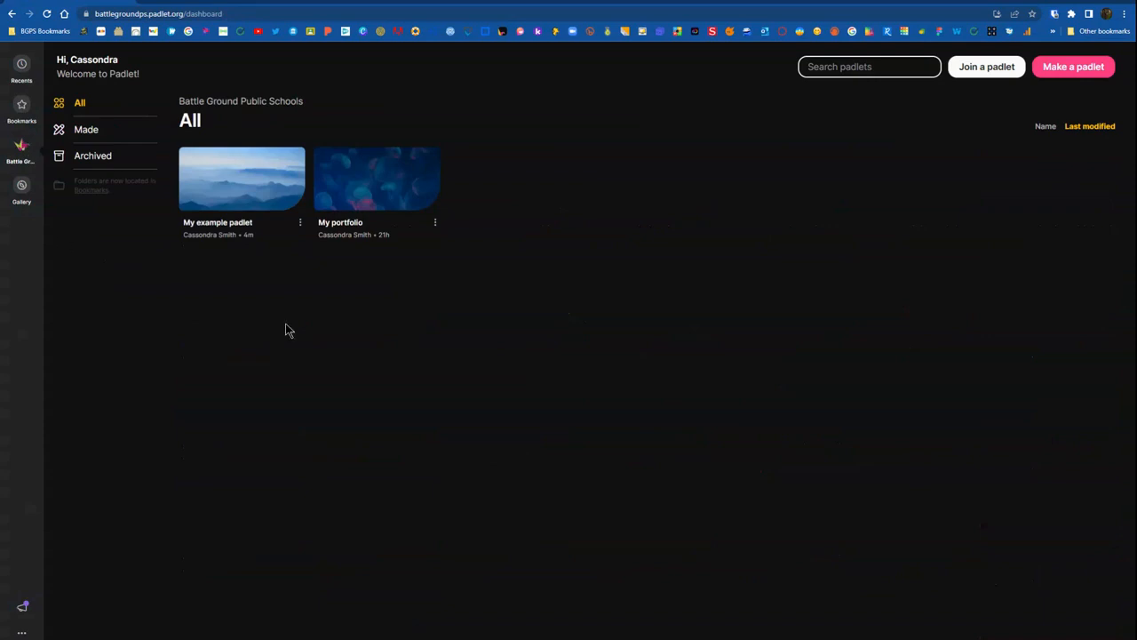